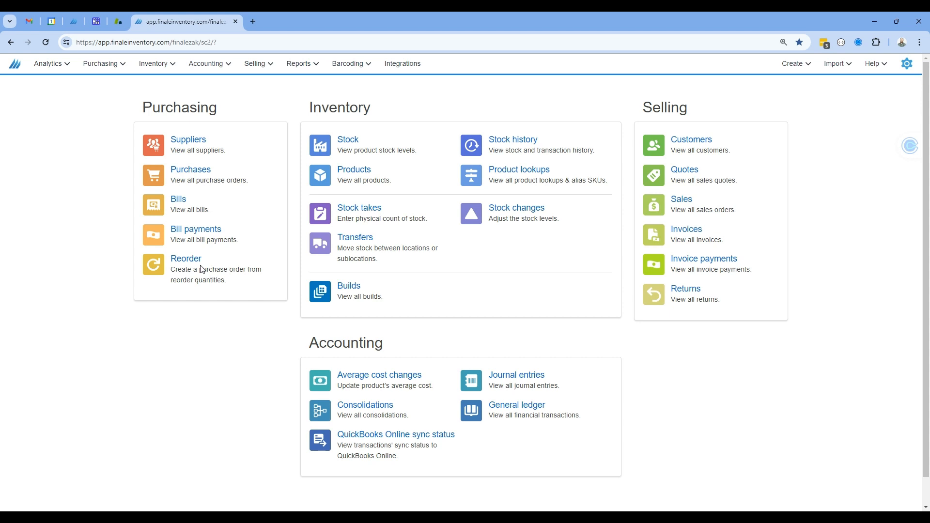
# Open the stock list and display its saved views.
pyautogui.click(353, 144)
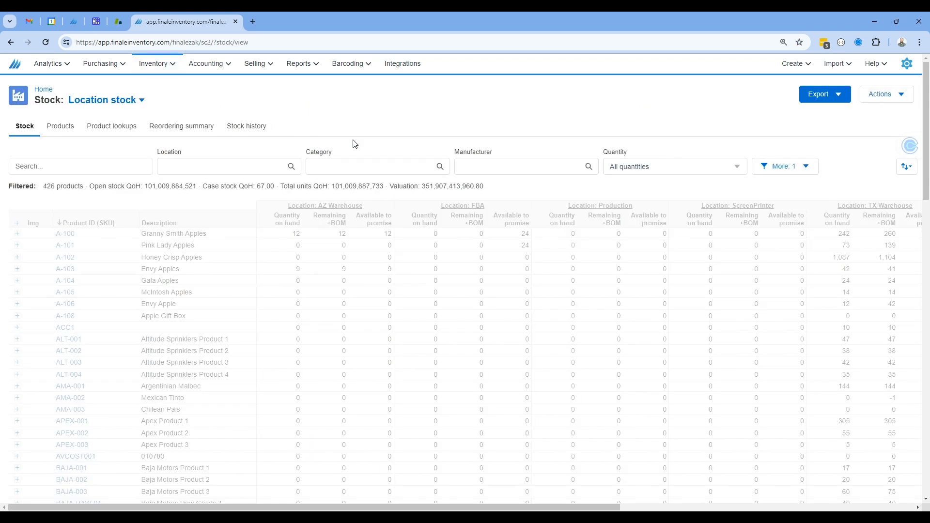
pyautogui.click(142, 102)
pyautogui.moveTo(150, 181)
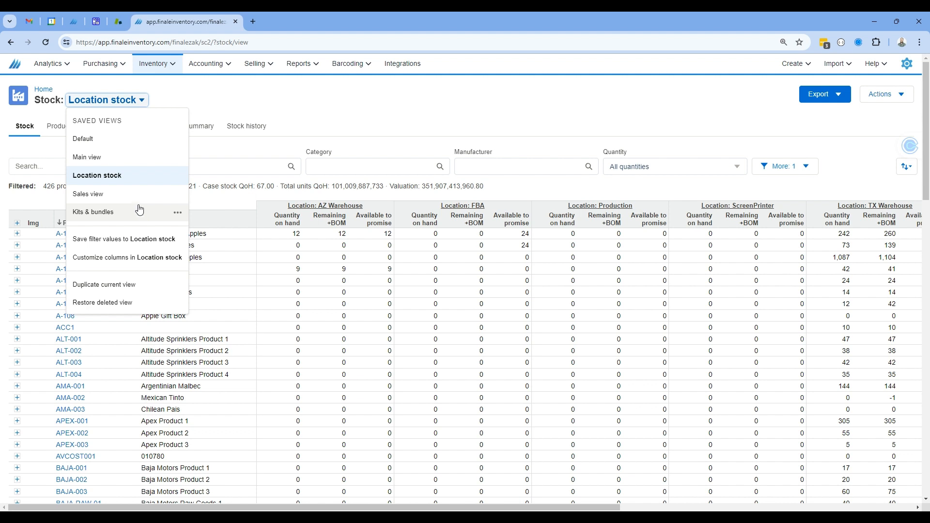
# Open the sales orders list and display its saved views.
pyautogui.moveTo(165, 65)
pyautogui.moveTo(255, 65)
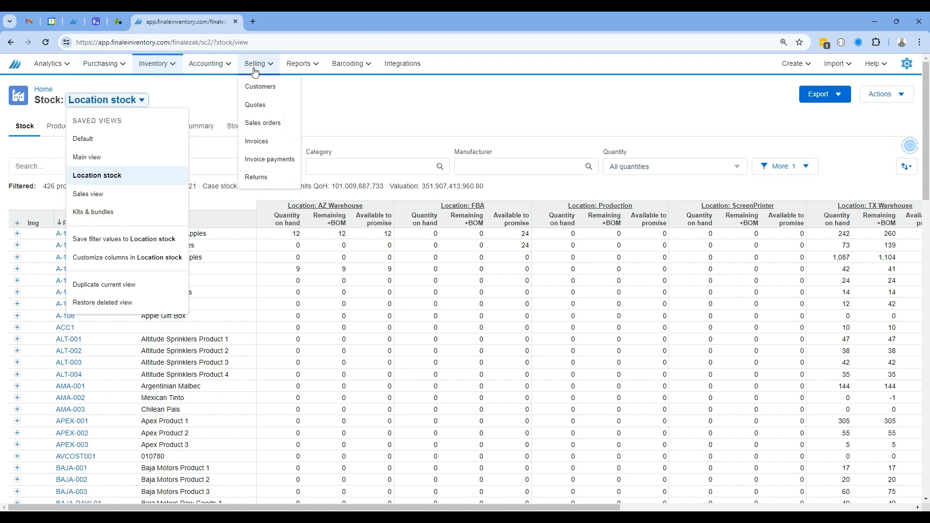
pyautogui.click(263, 121)
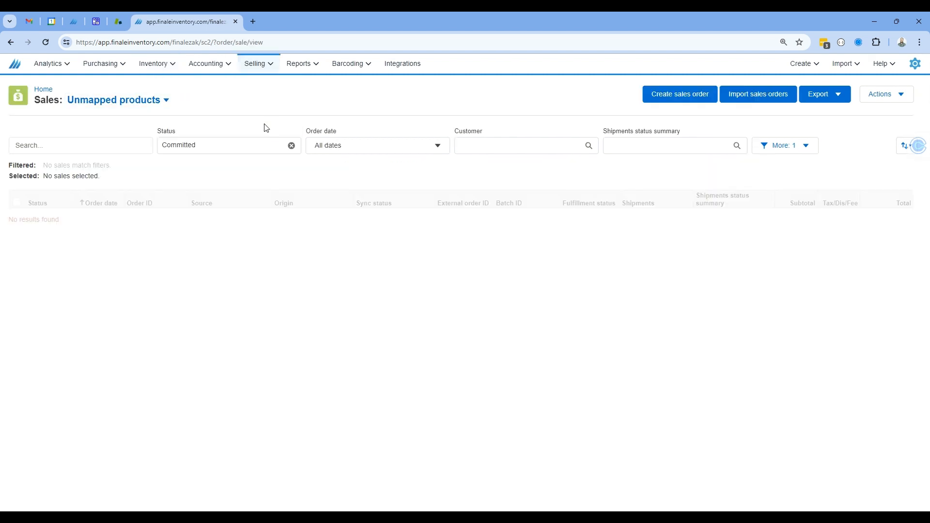
pyautogui.click(166, 99)
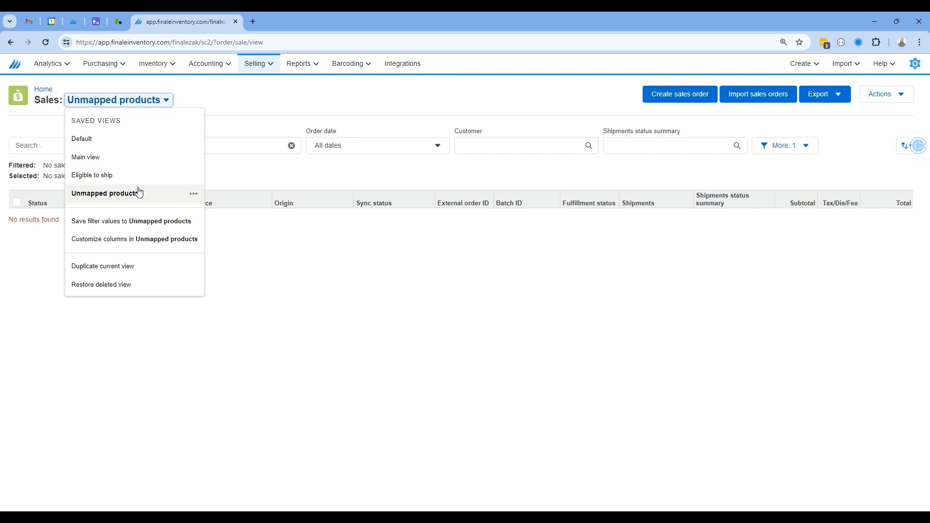
# Open the purchase orders list and switch it to the Not received saved view.
pyautogui.moveTo(116, 66)
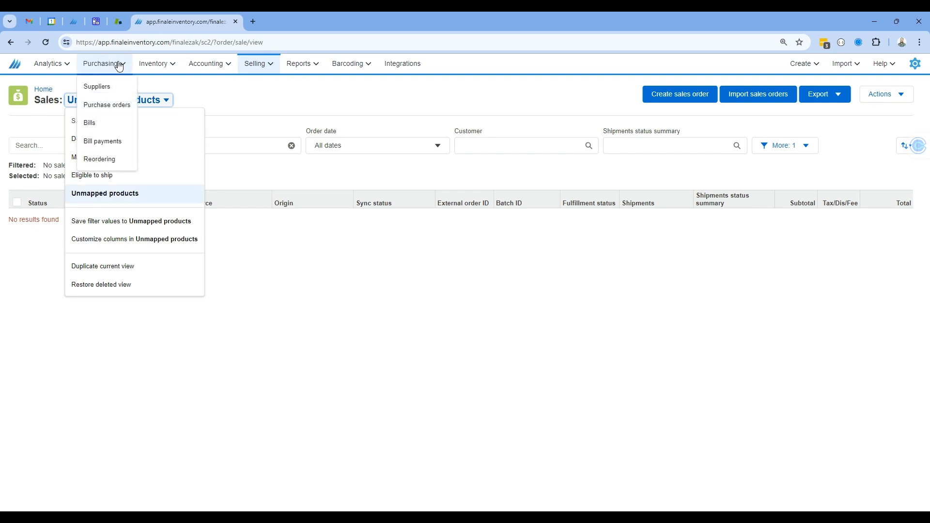
pyautogui.click(103, 105)
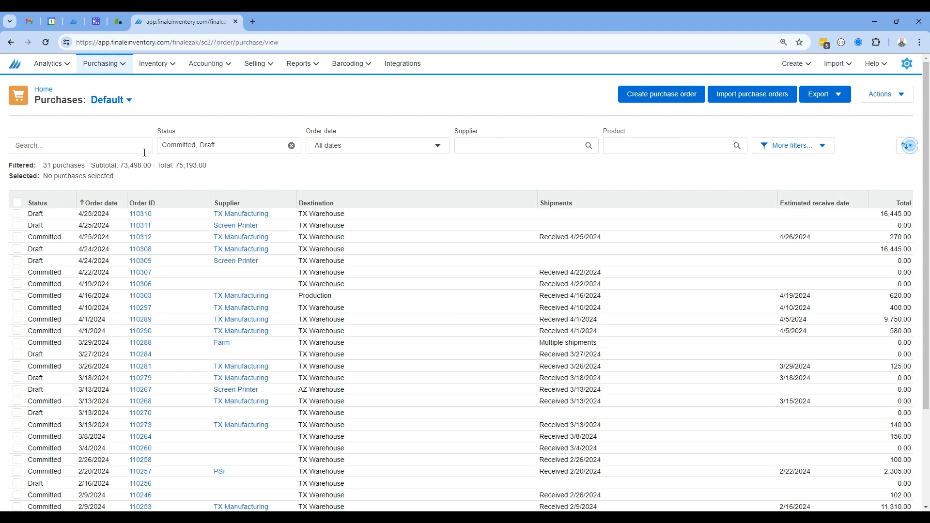
pyautogui.click(132, 100)
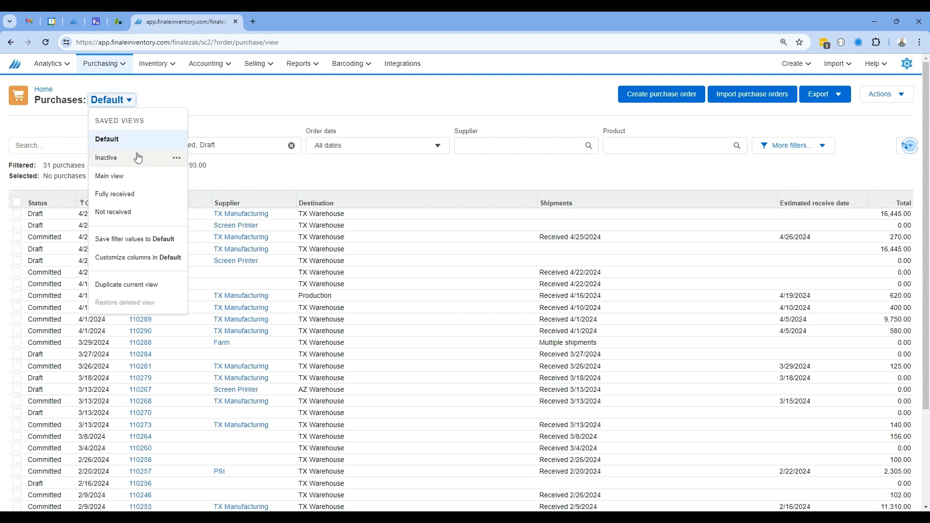
pyautogui.click(135, 211)
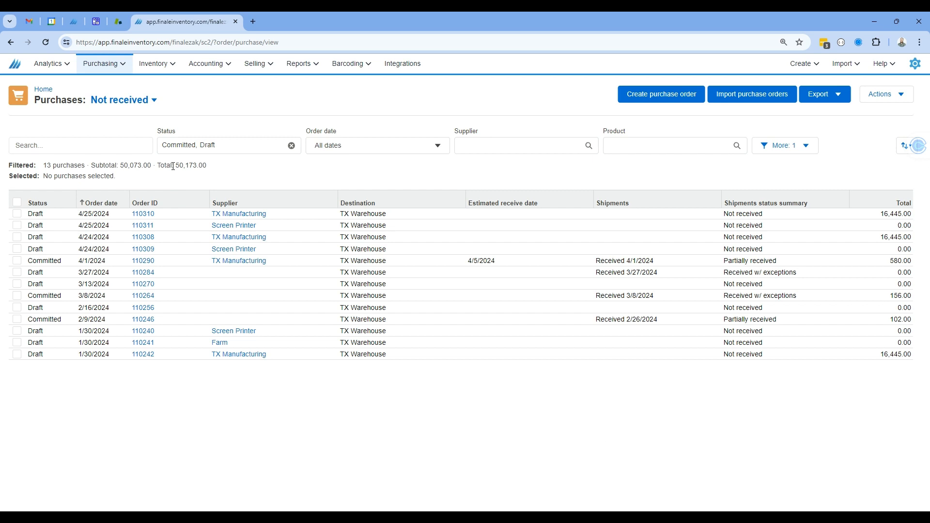
# Return to the stock list and switch it to the Location stock saved view.
pyautogui.click(154, 64)
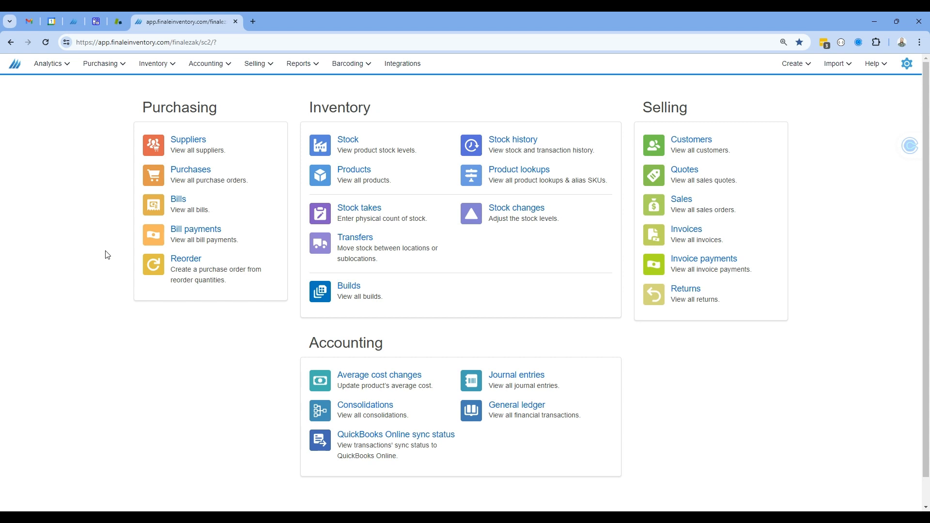
pyautogui.click(346, 147)
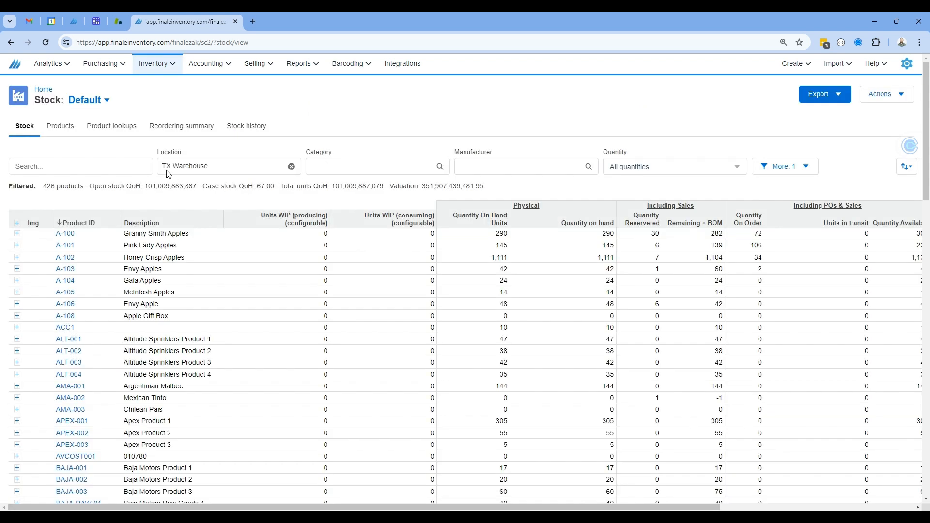
pyautogui.click(107, 101)
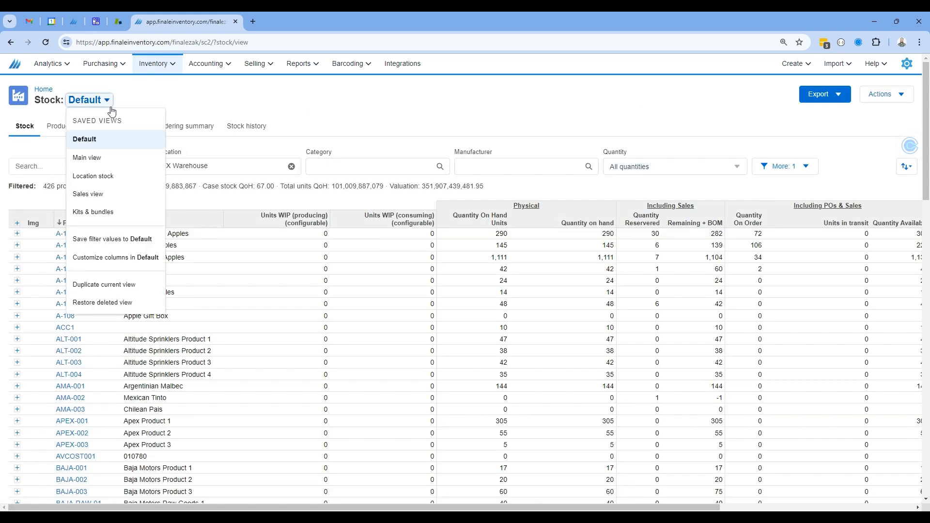
pyautogui.click(114, 184)
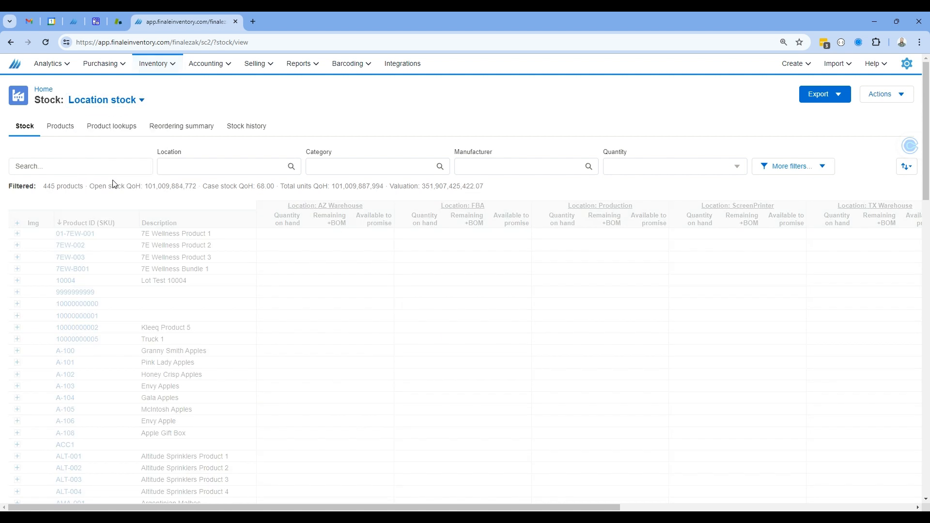
# Duplicate the Location stock view under the name "Location Stock - Business Unit A".
pyautogui.click(146, 102)
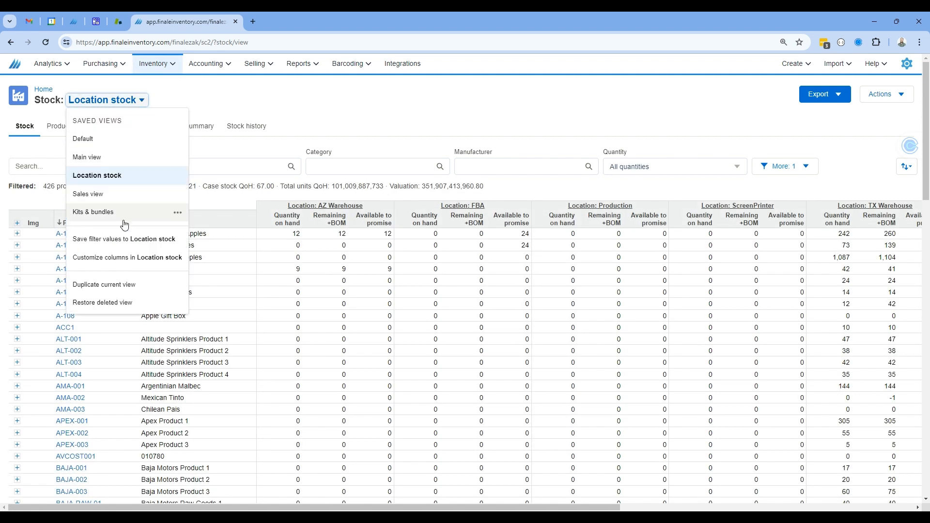
pyautogui.click(107, 285)
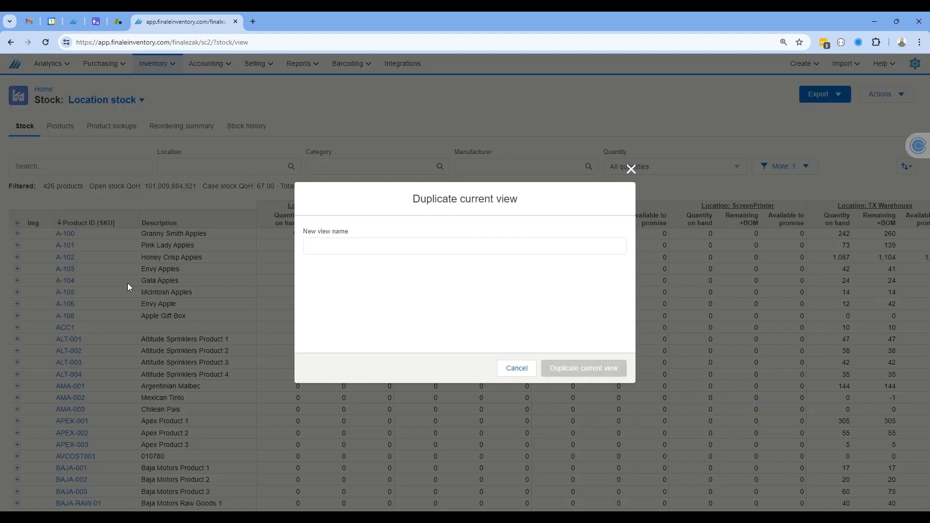
pyautogui.click(397, 247)
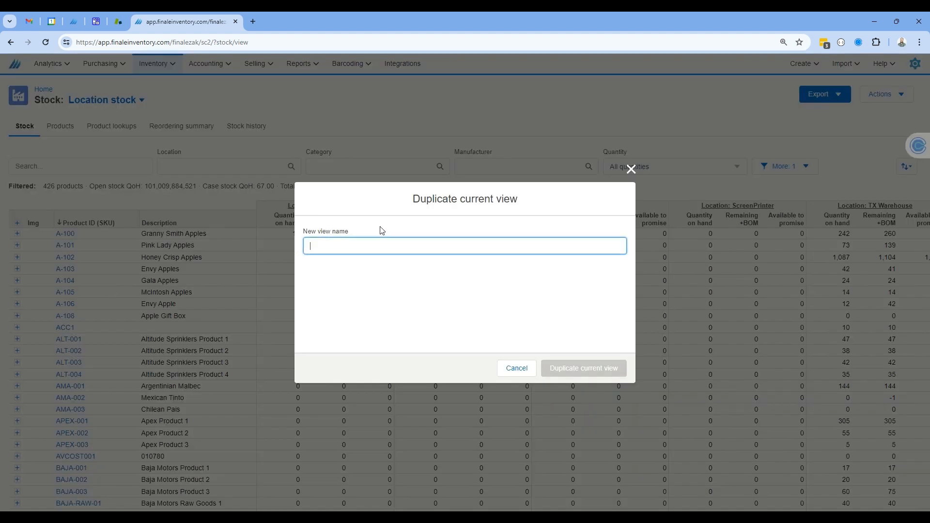
pyautogui.write('L')
pyautogui.press('BackSpace')
pyautogui.write('Loc')
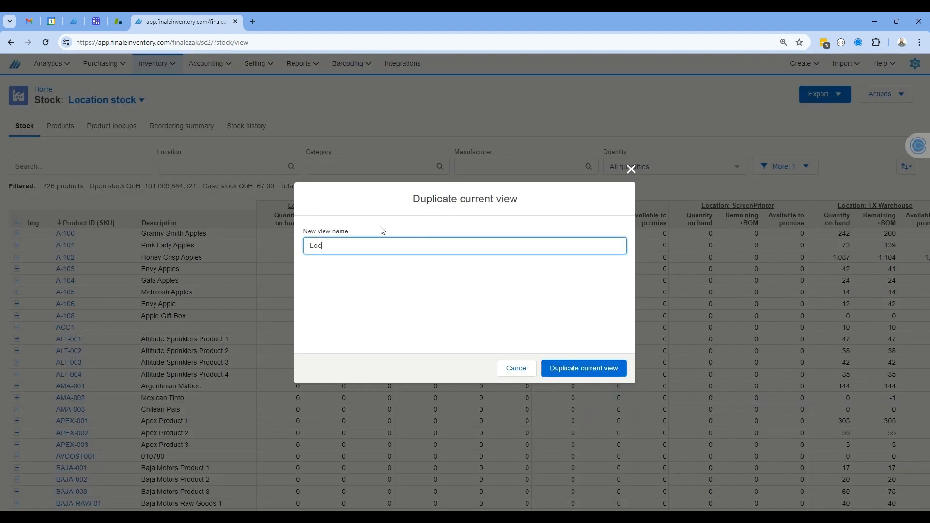
pyautogui.write('ation Stock - Business UNit')
pyautogui.press('BackSpace')
pyautogui.press('BackSpace')
pyautogui.press('BackSpace')
pyautogui.write('nit A')
pyautogui.click(580, 366)
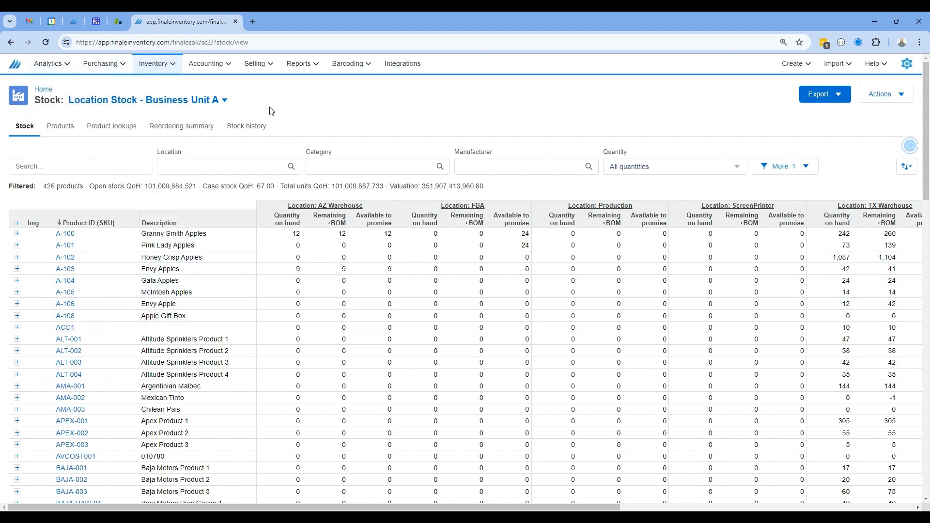
# Start customizing the columns of the Location Stock - Business Unit A view and slightly narrow the Description column.
pyautogui.click(227, 100)
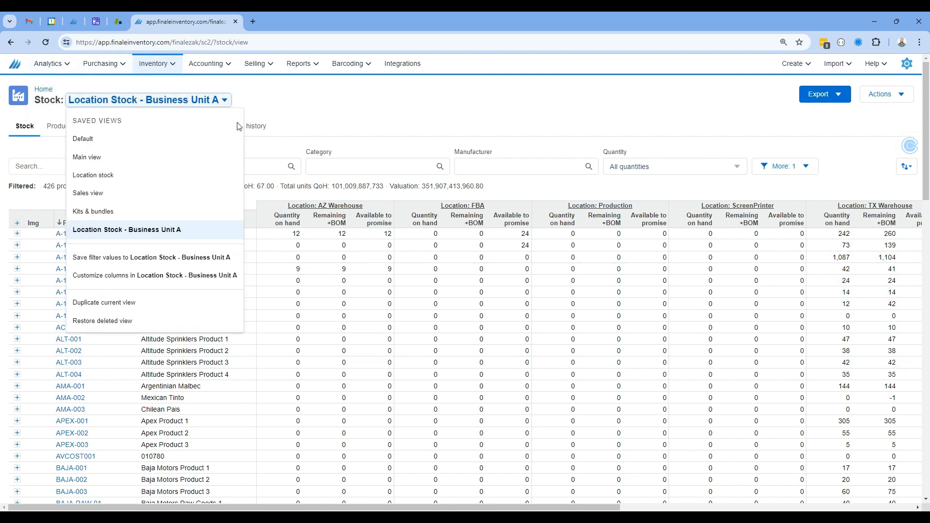
pyautogui.click(127, 274)
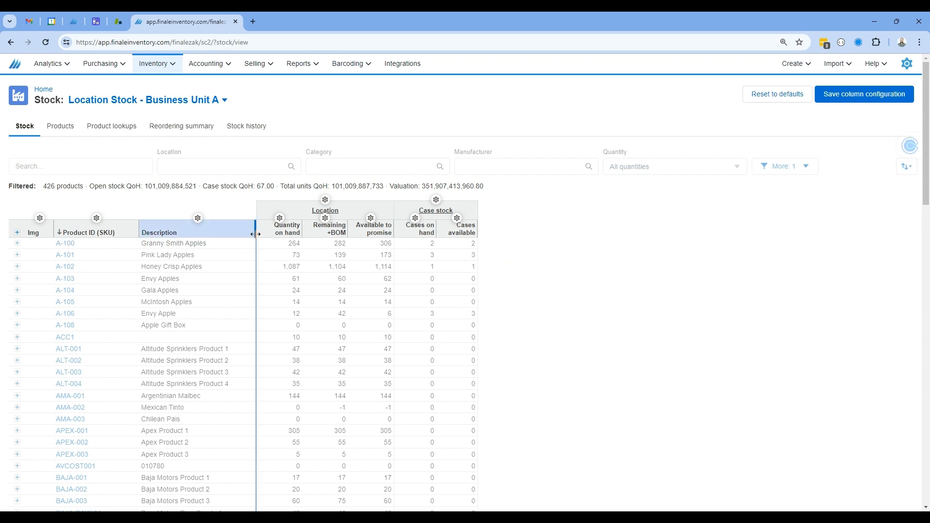
pyautogui.moveTo(256, 233)
pyautogui.mouseDown()
pyautogui.moveTo(279, 234)
pyautogui.moveTo(255, 233)
pyautogui.mouseUp()
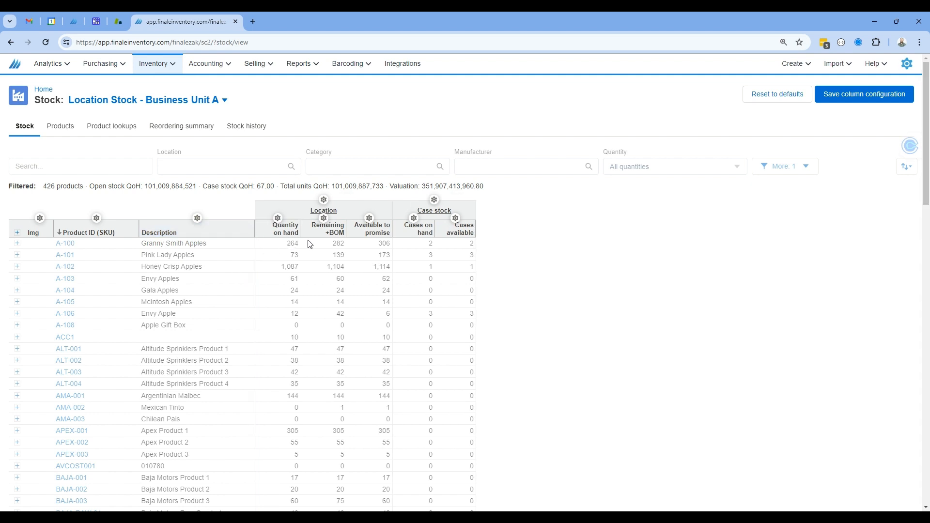
# Start adding a column directly after Quantity on hand, choosing On order (configurable) as its data.
pyautogui.click(279, 219)
pyautogui.click(317, 270)
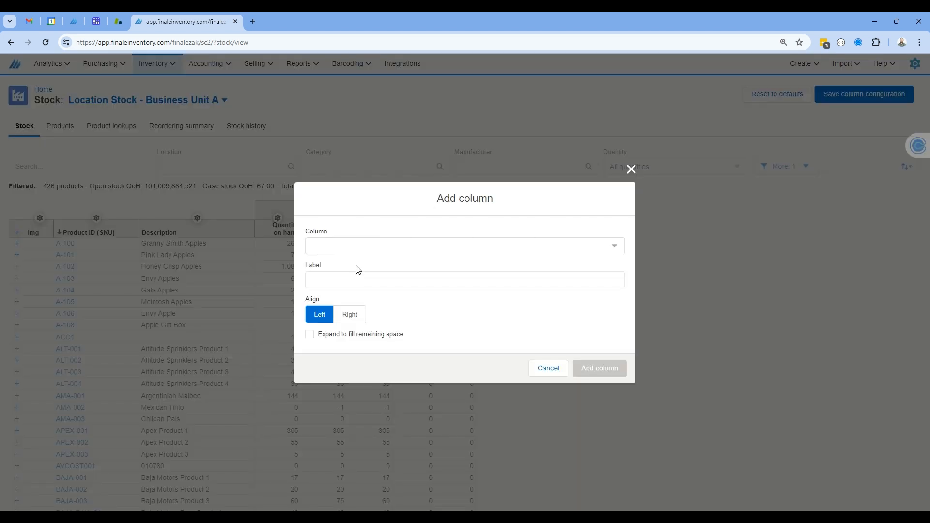
pyautogui.click(378, 247)
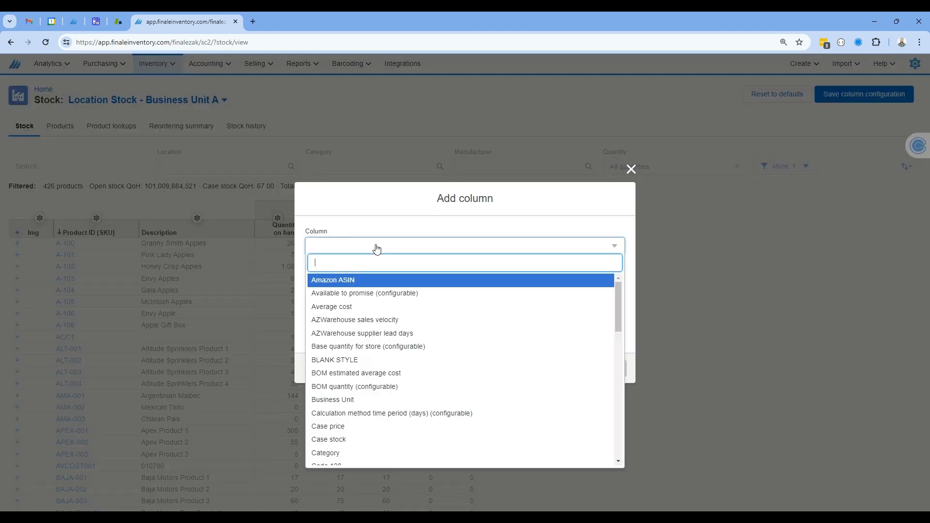
pyautogui.write('On')
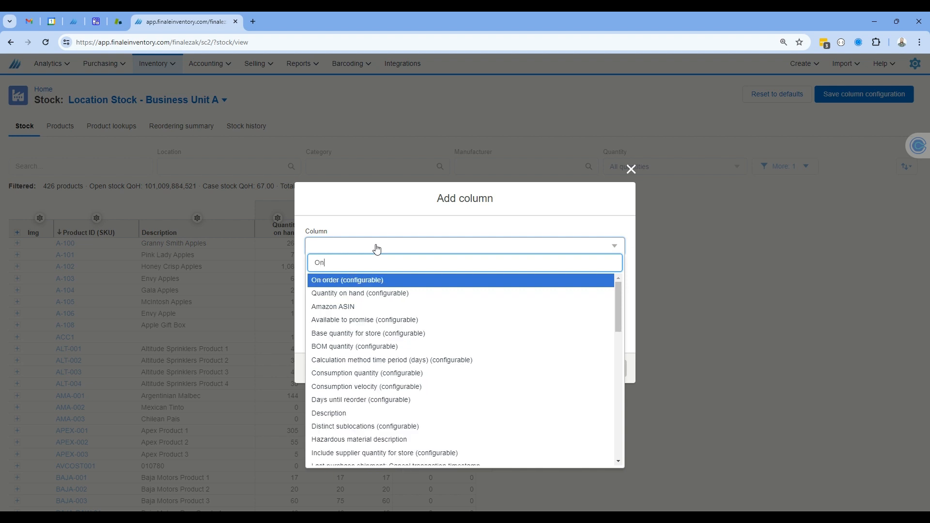
pyautogui.write(' Order')
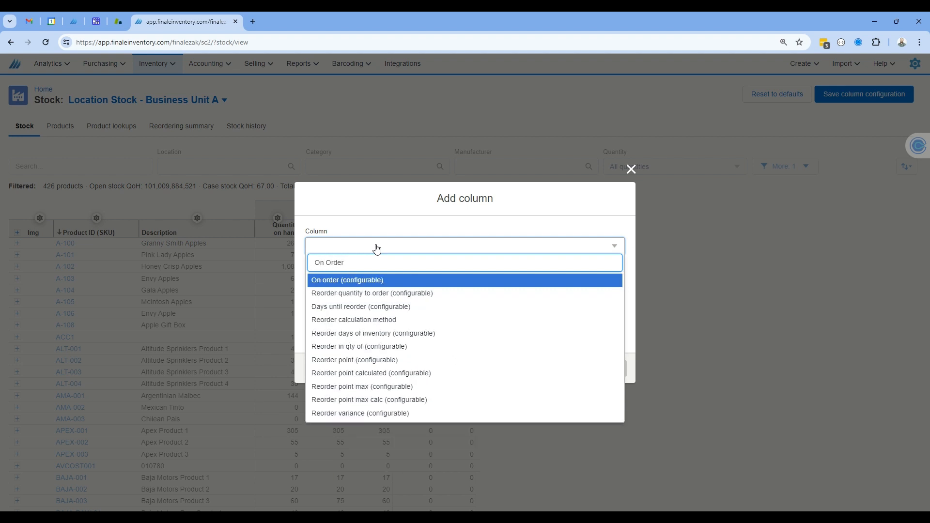
pyautogui.press('Return')
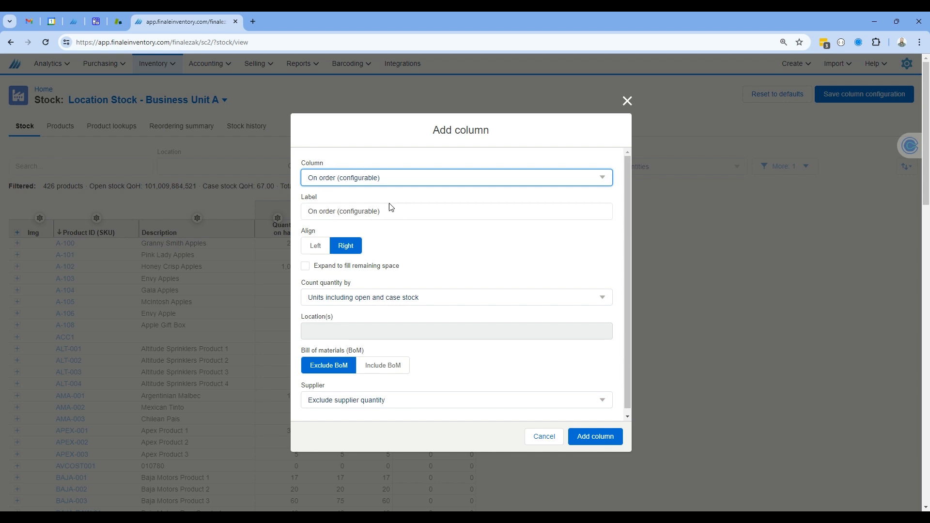
# Shorten the new column's label to "On order".
pyautogui.click(397, 213)
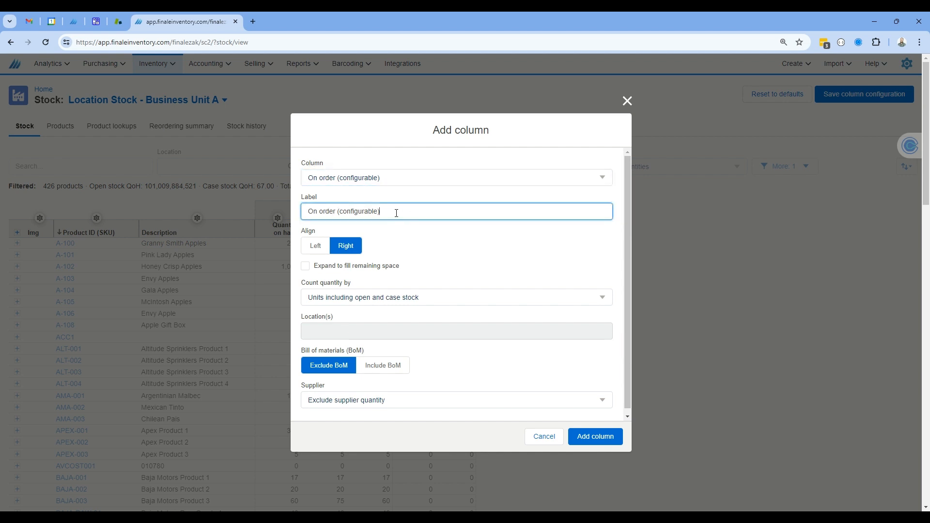
pyautogui.moveTo(397, 214); pyautogui.dragTo(339, 212)
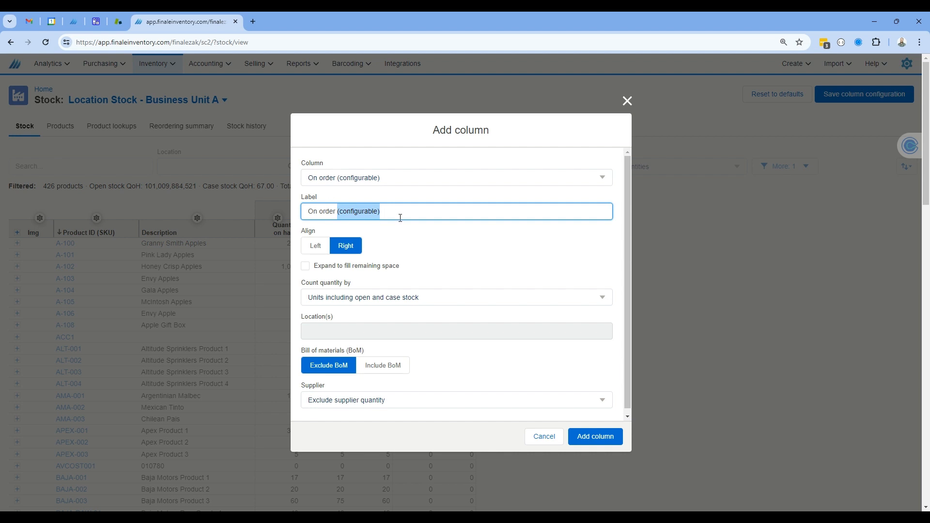
pyautogui.press('BackSpace')
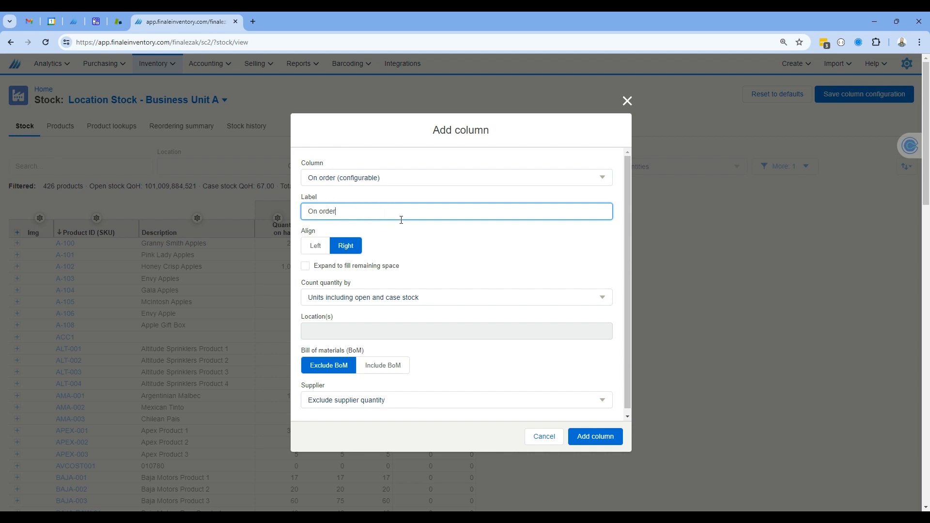
pyautogui.click(449, 254)
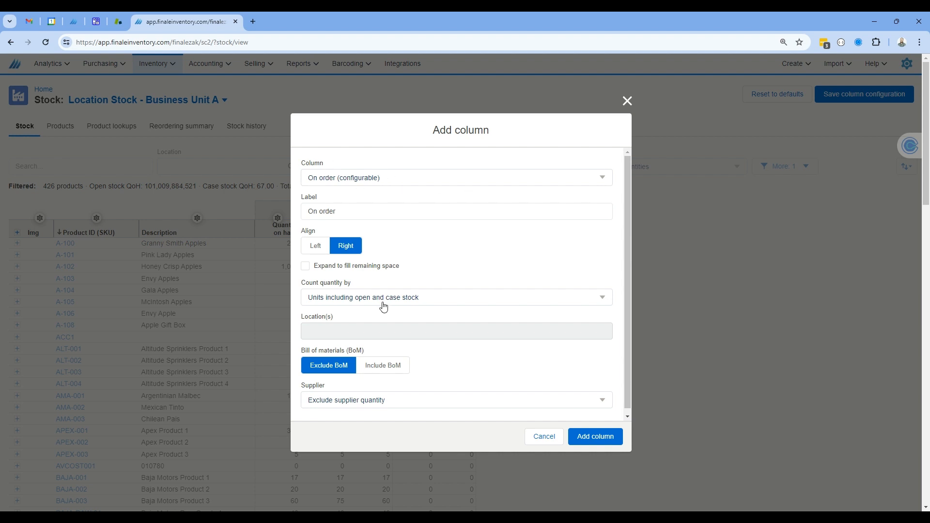
# Set the new column to count quantity by Open stock and add it to the view.
pyautogui.click(422, 298)
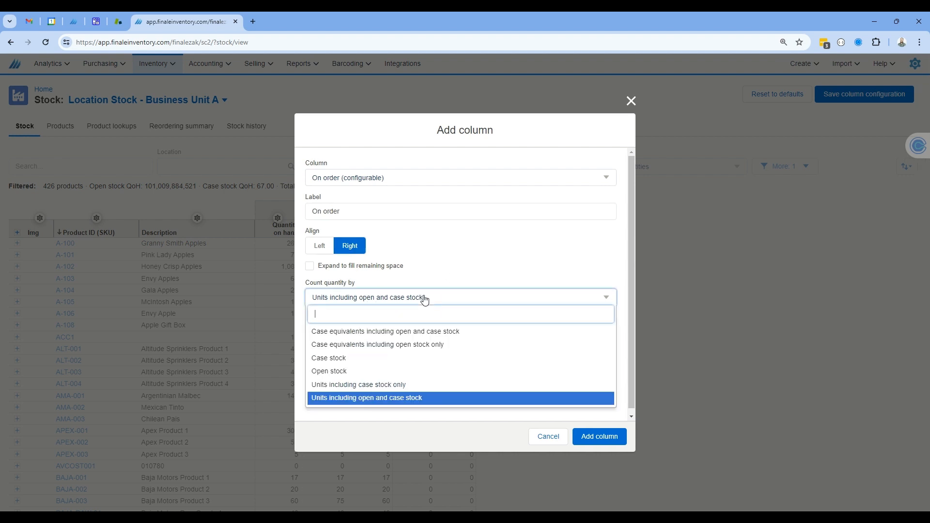
pyautogui.click(371, 374)
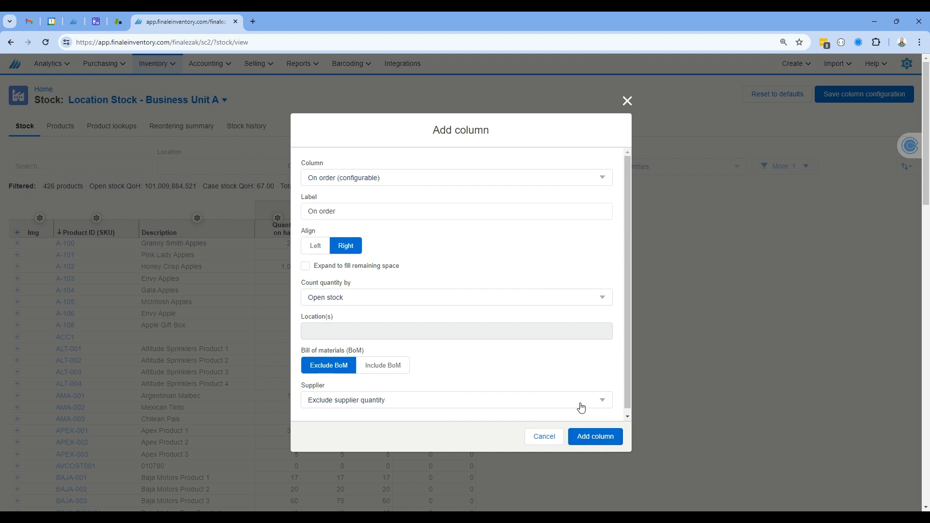
pyautogui.click(599, 442)
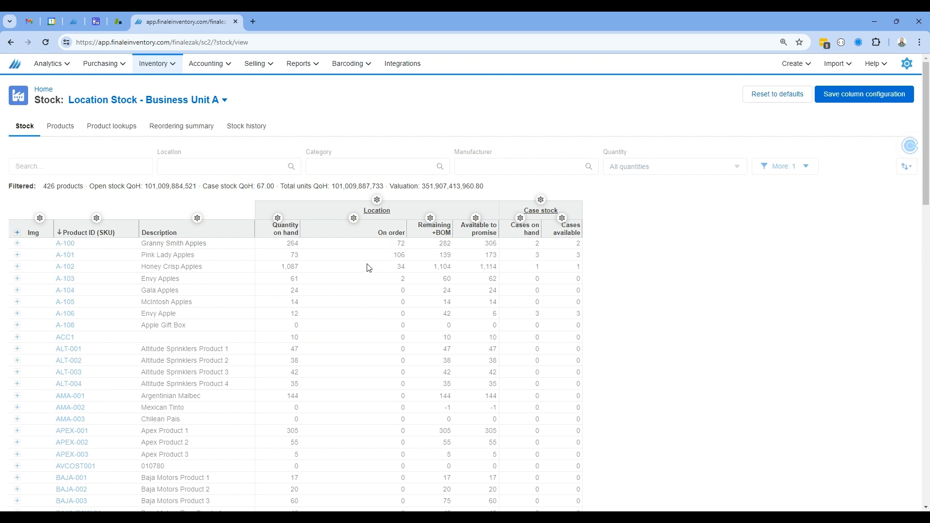
# Narrow the On order column and place it between Remaining +BOM and Available to promise.
pyautogui.moveTo(406, 227); pyautogui.dragTo(331, 246)
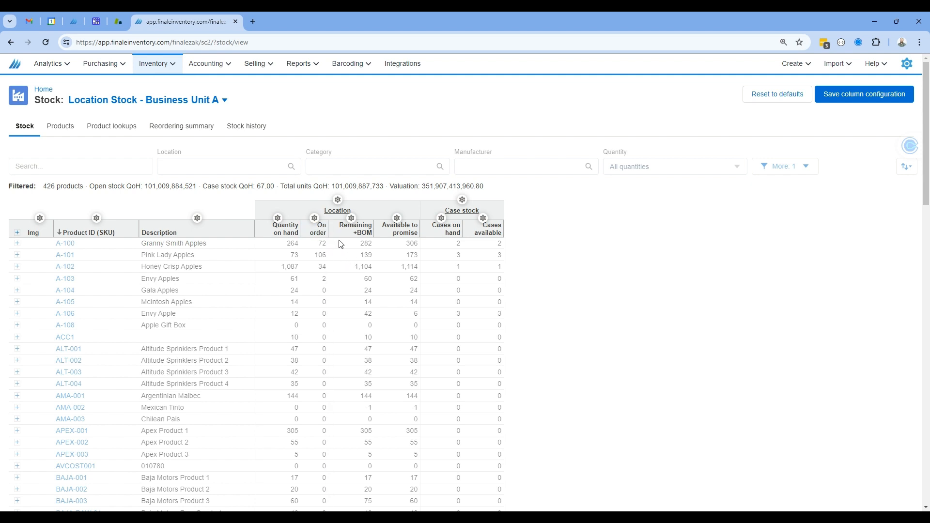
pyautogui.moveTo(318, 228); pyautogui.dragTo(360, 237)
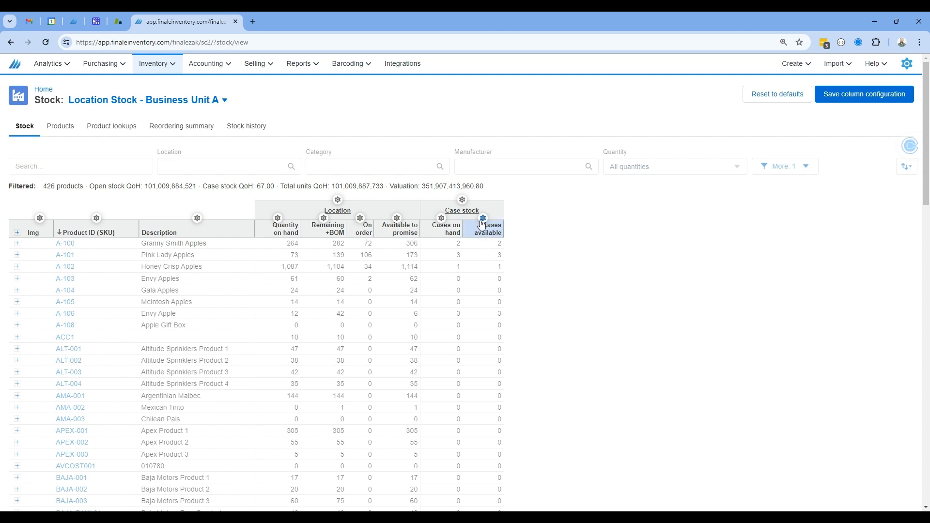
# Check the repeat options of the Location column group and keep it set to Repeat for each location.
pyautogui.click(462, 199)
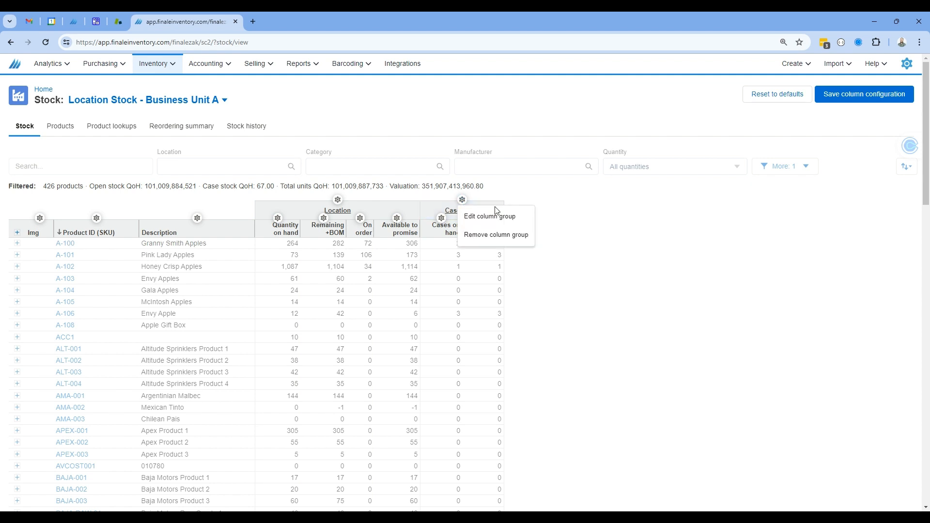
pyautogui.click(338, 200)
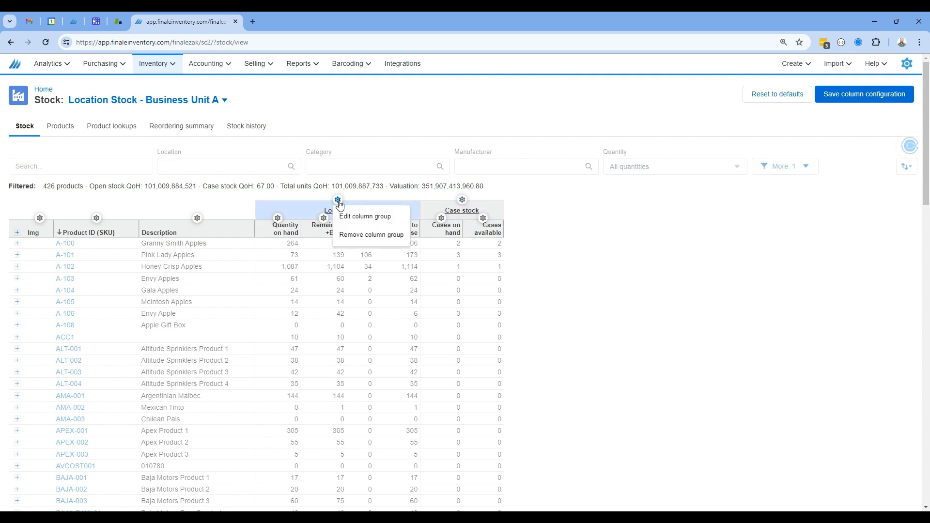
pyautogui.click(370, 218)
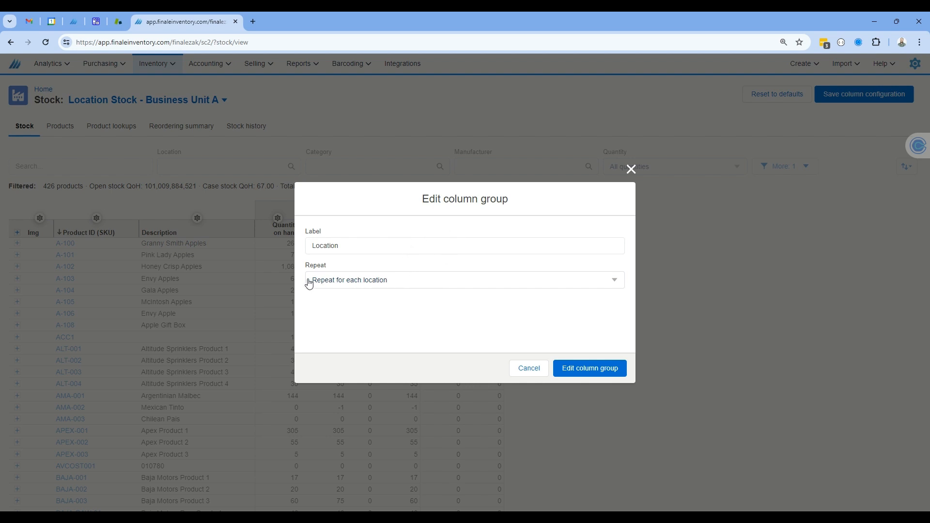
pyautogui.click(329, 283)
pyautogui.click(383, 266)
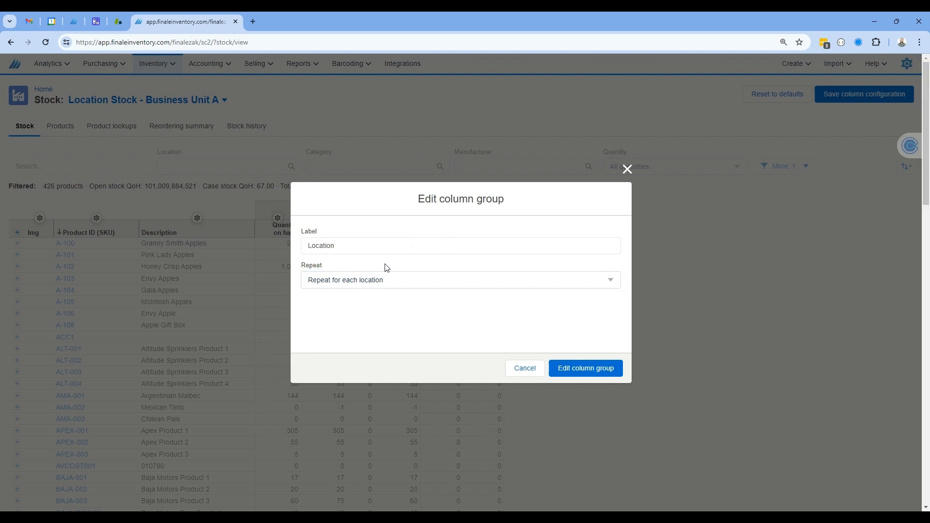
pyautogui.click(597, 374)
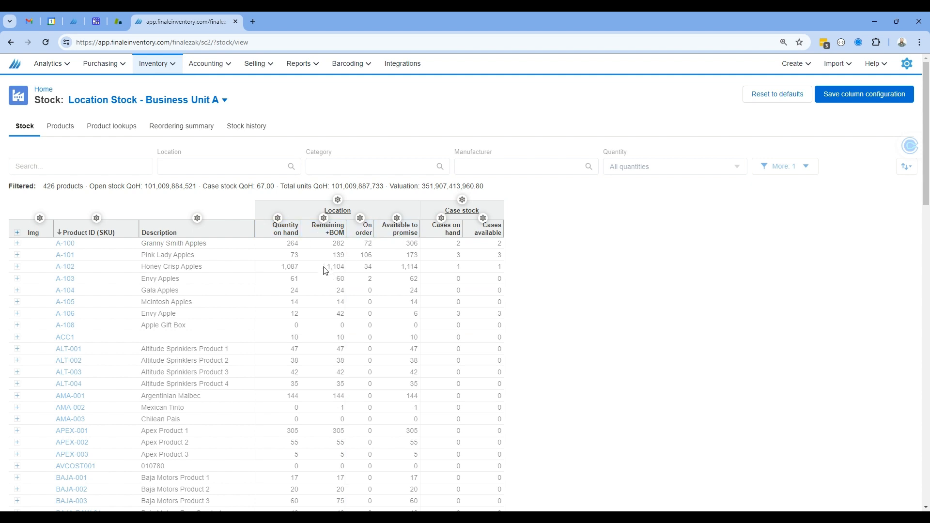
pyautogui.click(197, 221)
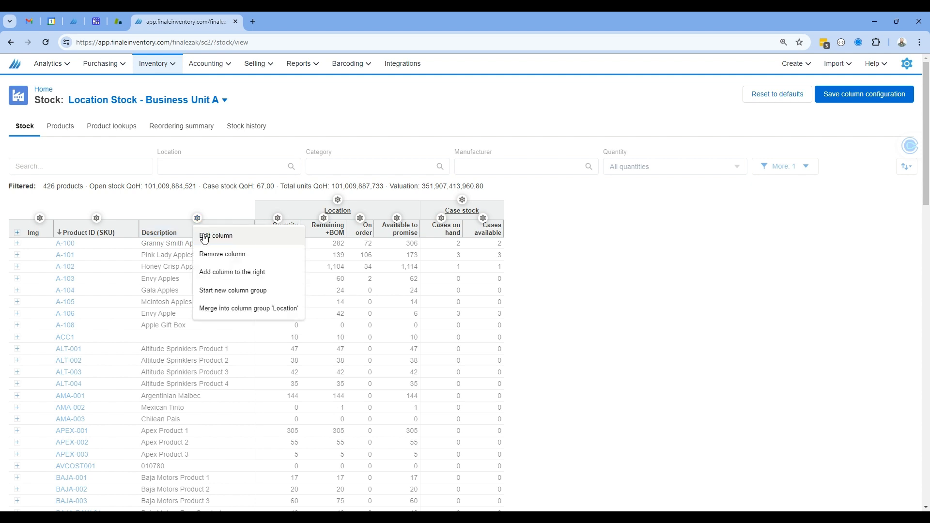
pyautogui.click(204, 237)
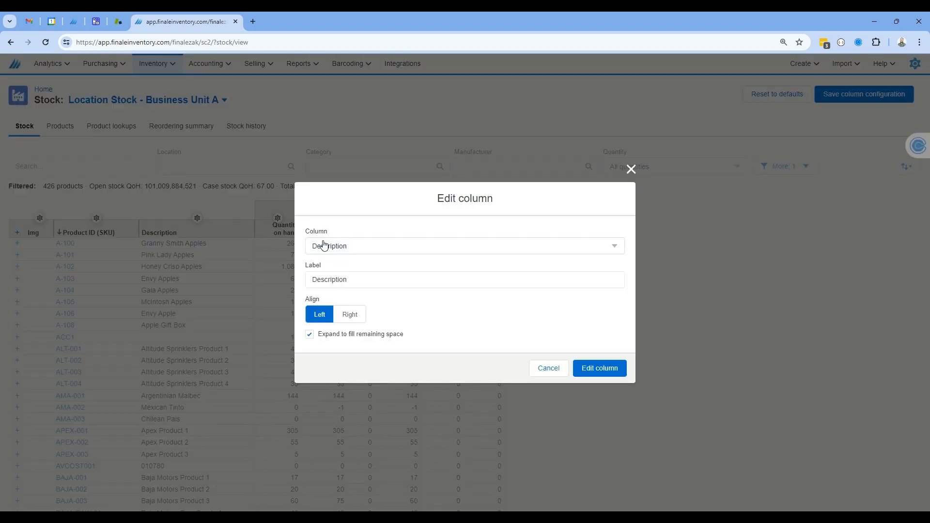
pyautogui.click(631, 169)
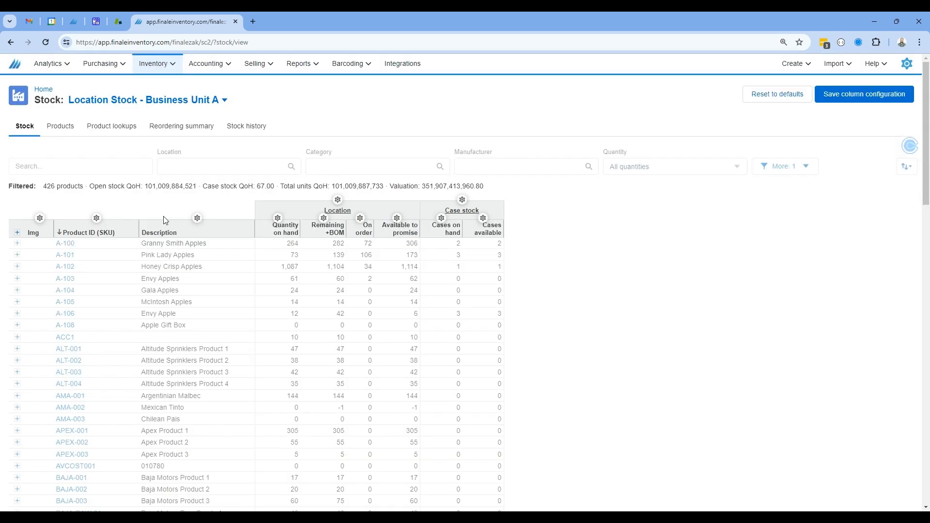
# Add a narrowed, left-aligned Business Unit column directly after Description and save the column configuration.
pyautogui.click(198, 219)
pyautogui.click(242, 272)
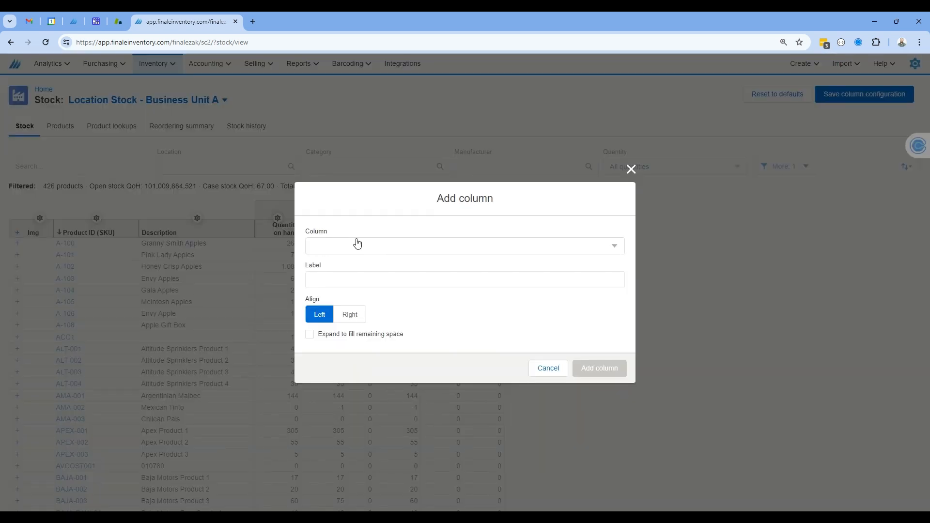
pyautogui.click(365, 247)
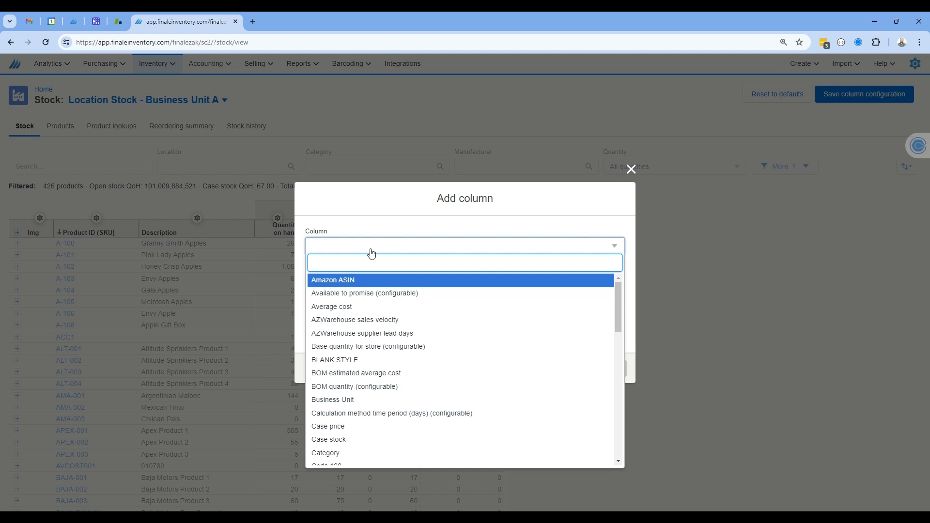
pyautogui.click(339, 400)
pyautogui.click(583, 371)
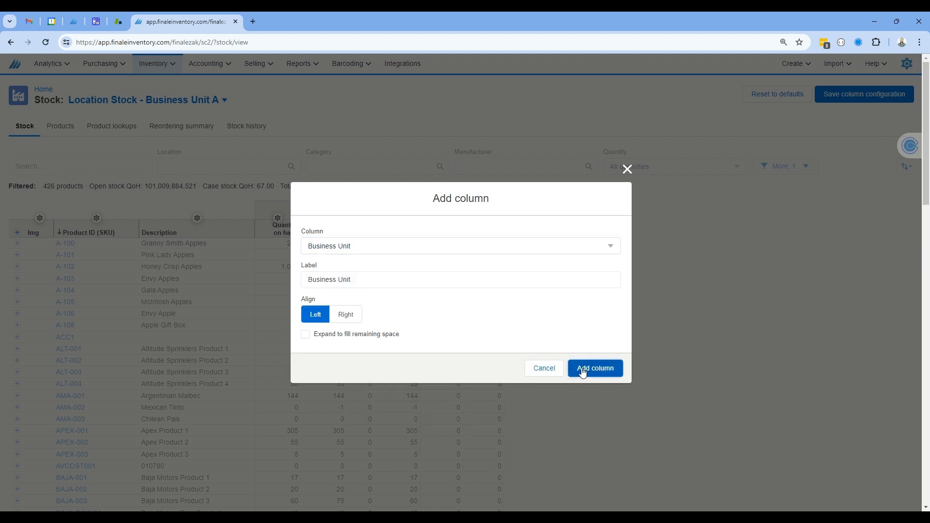
pyautogui.moveTo(360, 228); pyautogui.dragTo(321, 228)
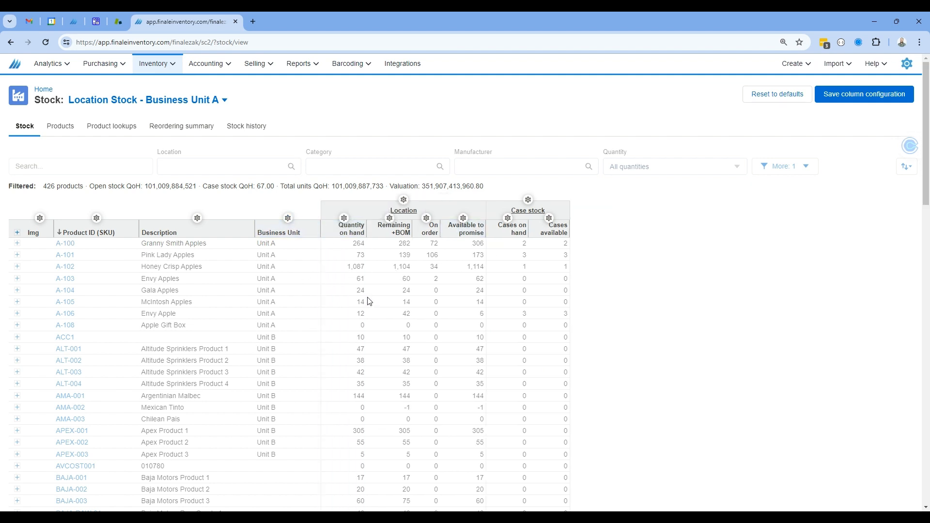
pyautogui.click(856, 99)
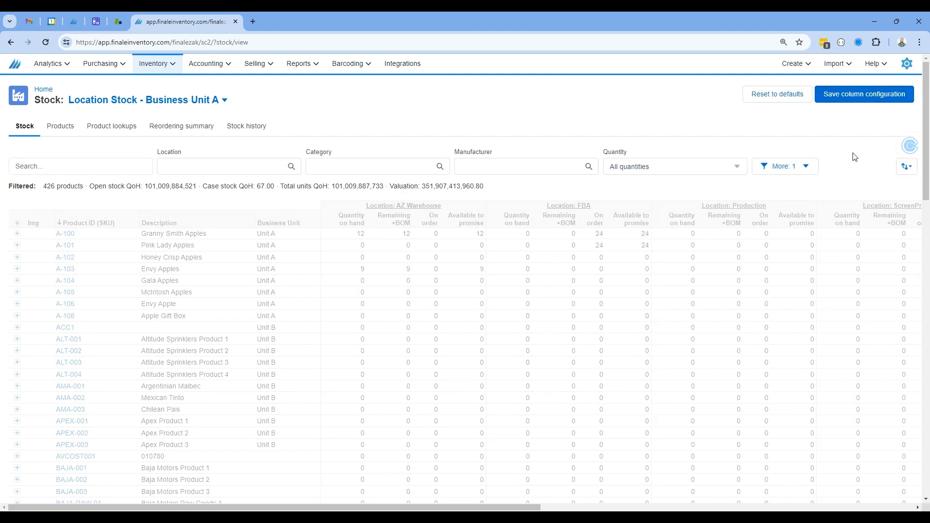
# Filter the stock by Business Unit Unit A and save the filter values to the Location Stock - Business Unit A view.
pyautogui.click(794, 167)
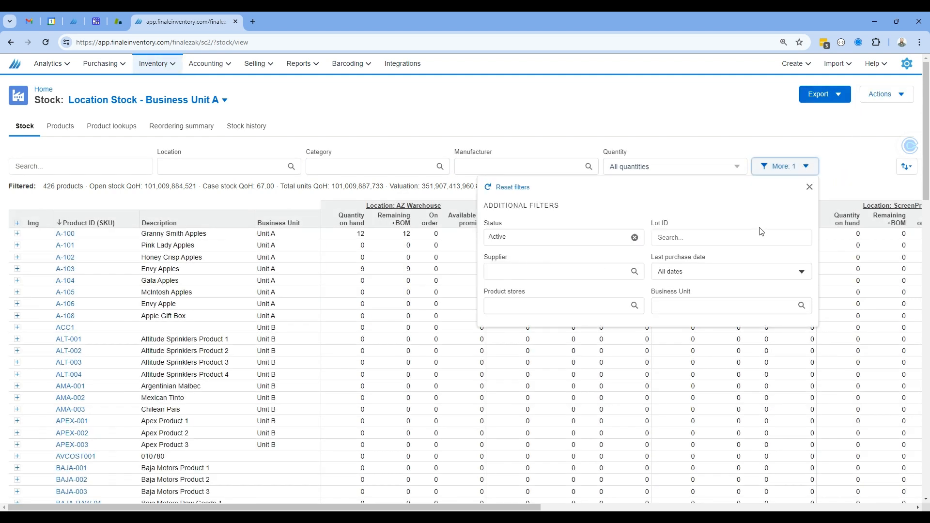
pyautogui.click(709, 307)
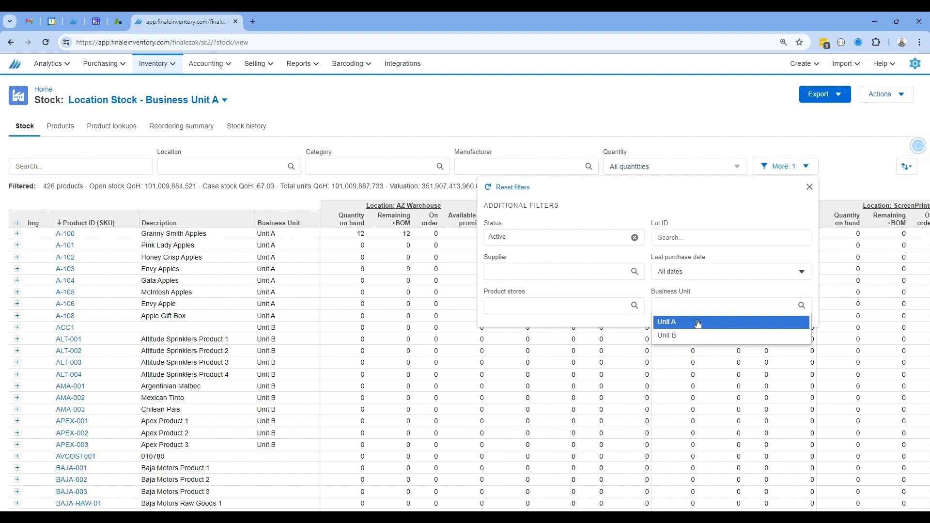
pyautogui.click(697, 322)
pyautogui.click(711, 140)
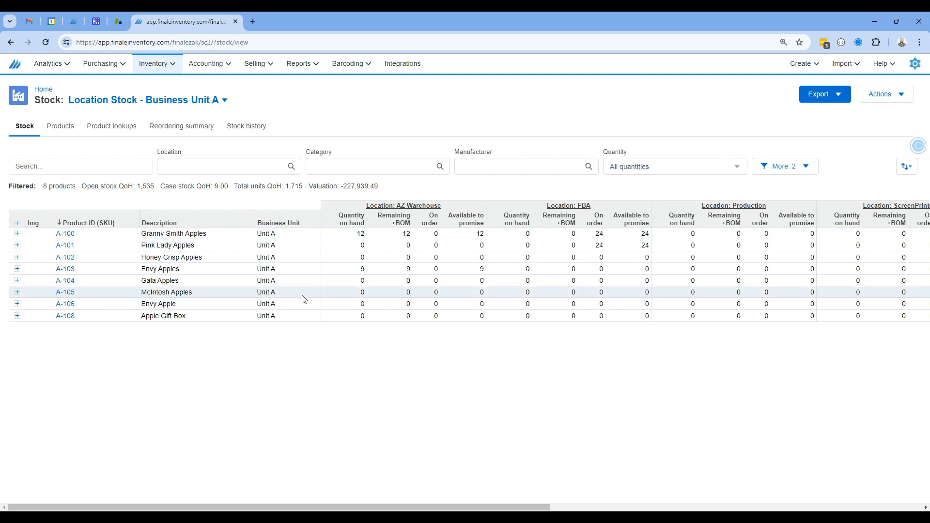
pyautogui.click(224, 101)
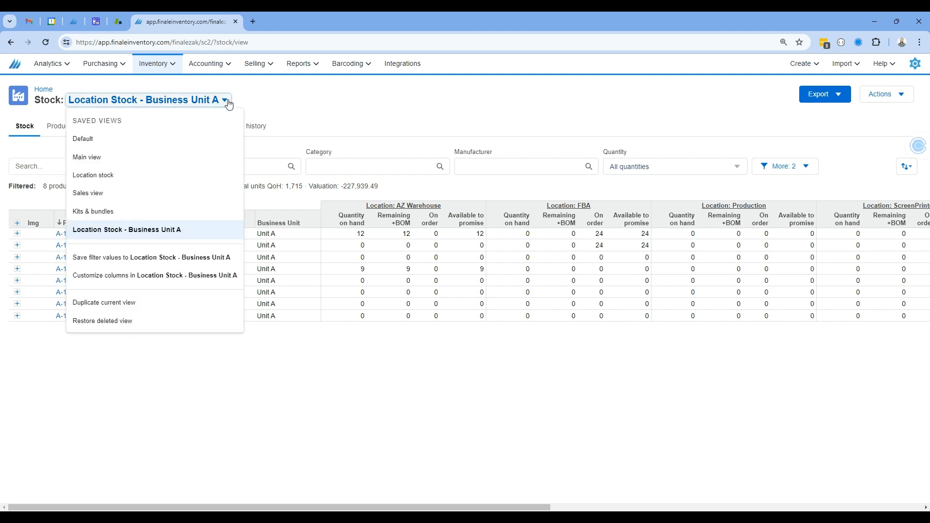
pyautogui.click(186, 257)
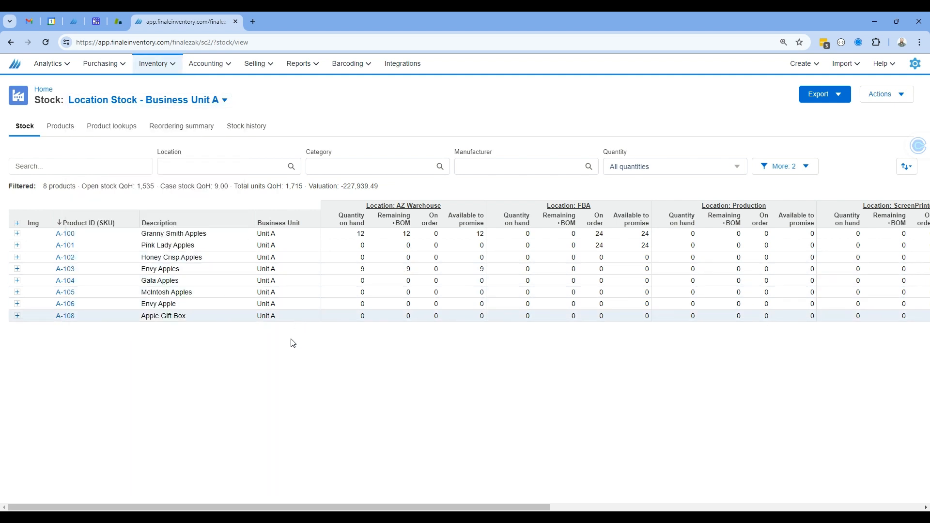